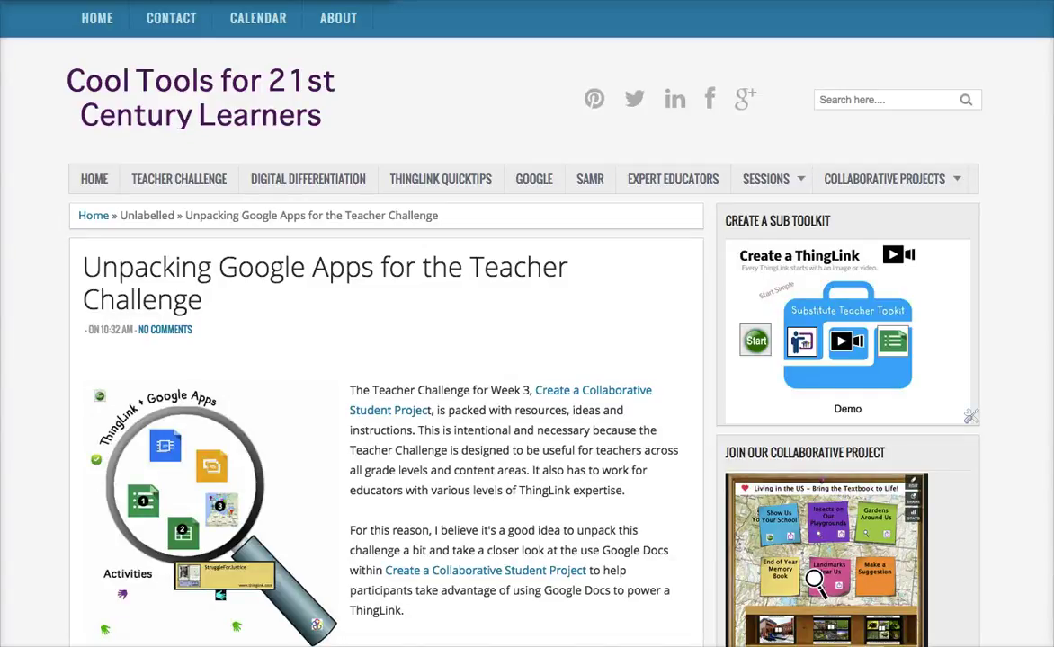
Step: Scroll the Blogger post down to the embedded ThingLink magnifier image and its activity icons
scroll(813, 580, down, 1)
scroll(814, 580, down, 2)
scroll(814, 579, down, 2)
scroll(813, 580, down, 2)
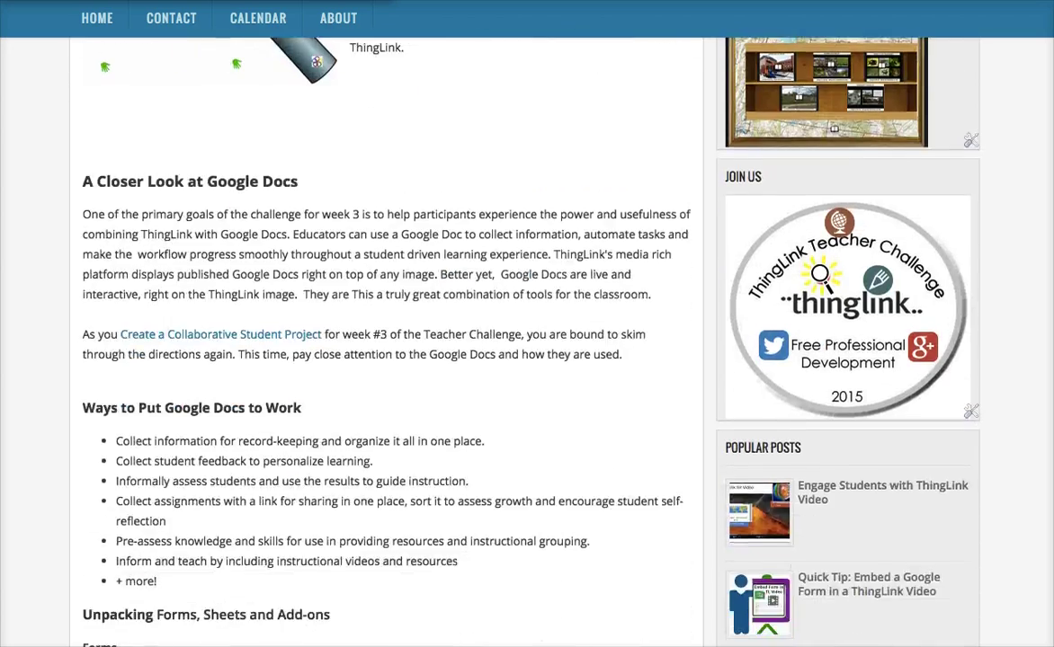
scroll(813, 580, down, 2)
scroll(814, 580, down, 3)
scroll(814, 580, down, 2)
scroll(813, 580, down, 1)
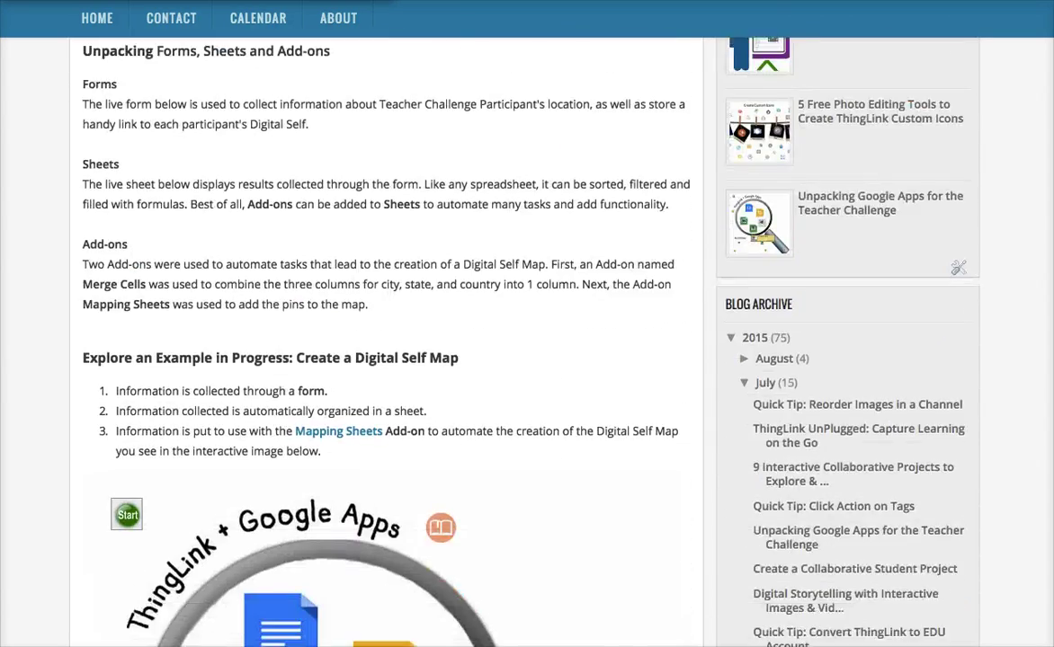
scroll(486, 342, down, 3)
scroll(486, 342, down, 2)
scroll(485, 342, down, 1)
scroll(485, 341, down, 1)
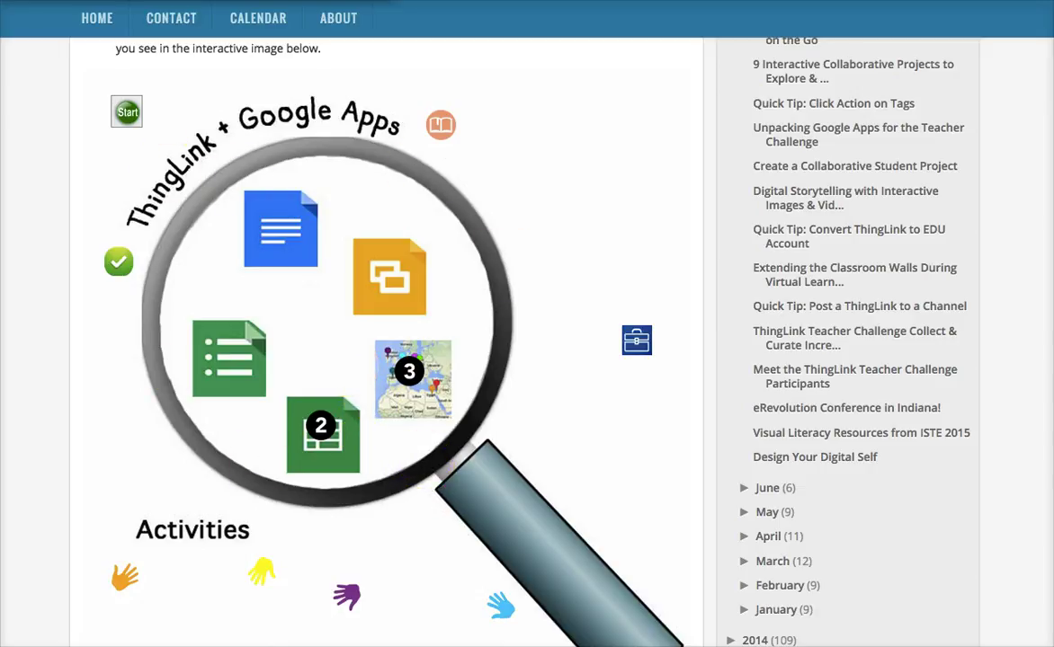
Step: Preview where the hand tag links on the embedded image, then scroll back up
scroll(492, 342, down, 2)
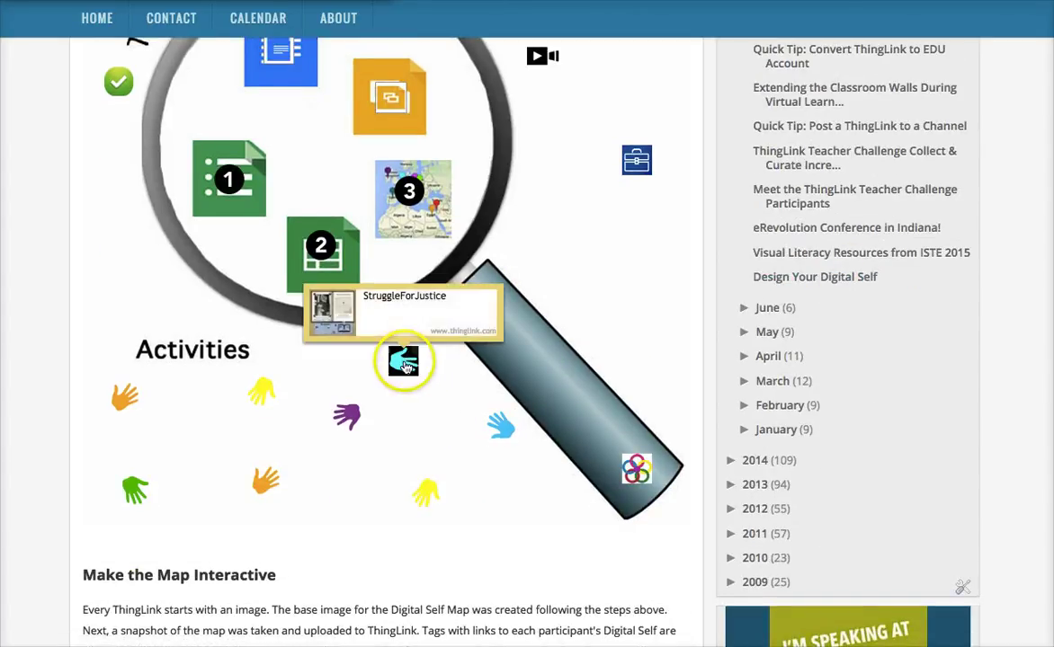
mouse_move(347, 595)
mouse_move(346, 417)
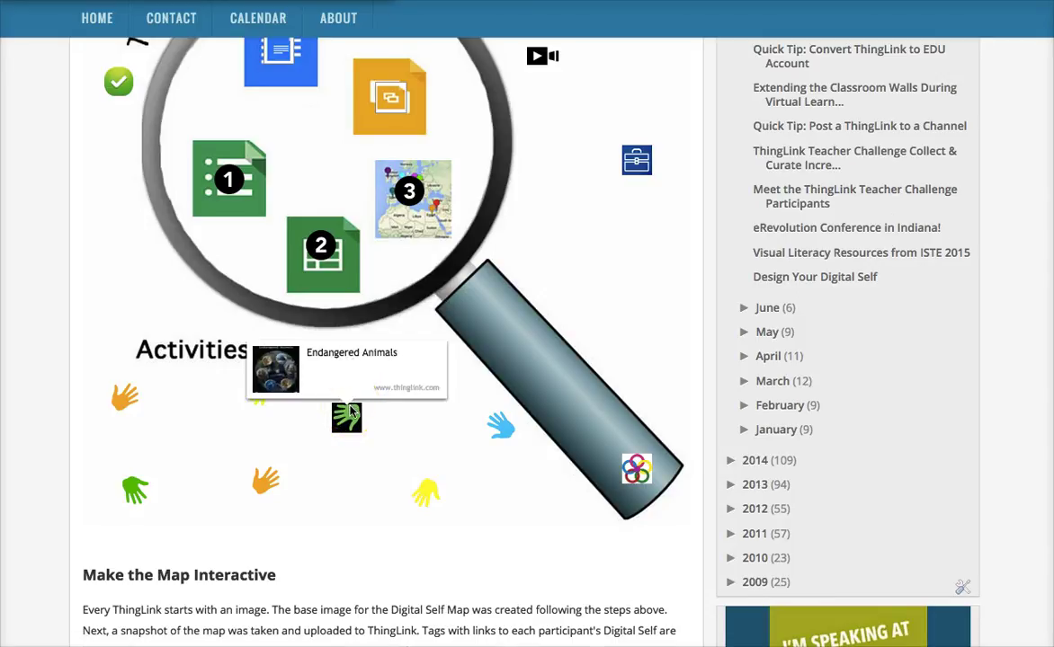
click(270, 466)
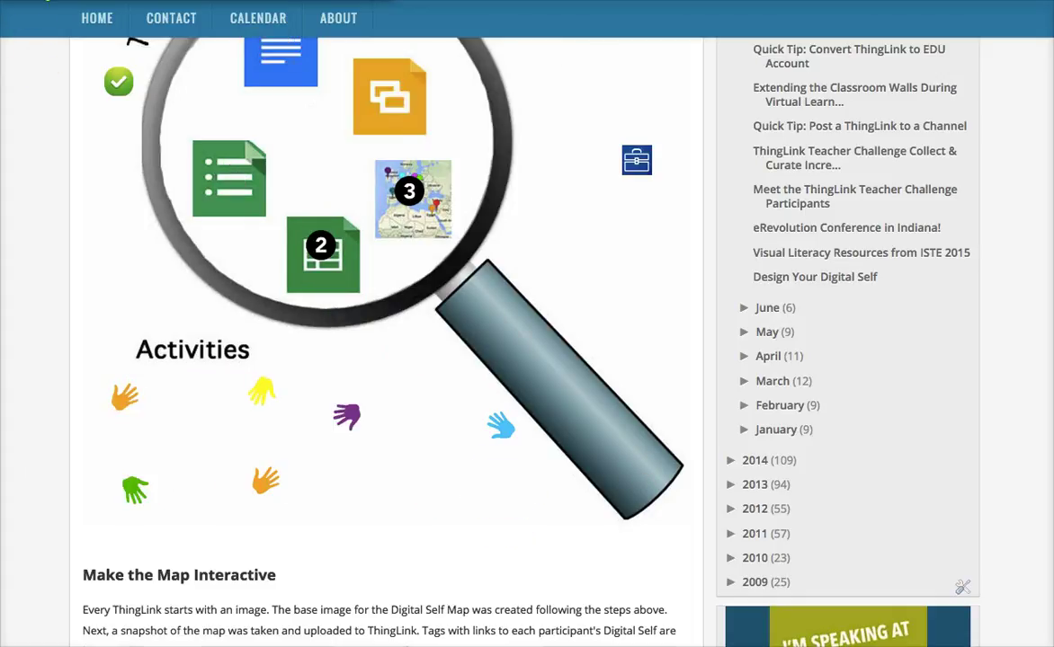
scroll(720, 376, up, 1)
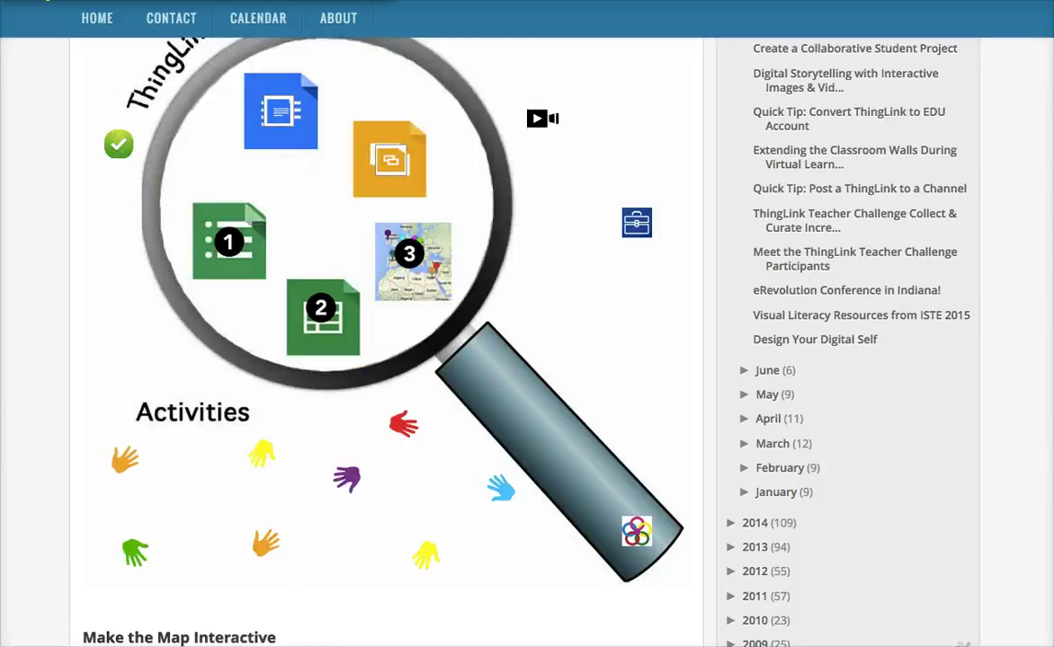
scroll(482, 324, up, 1)
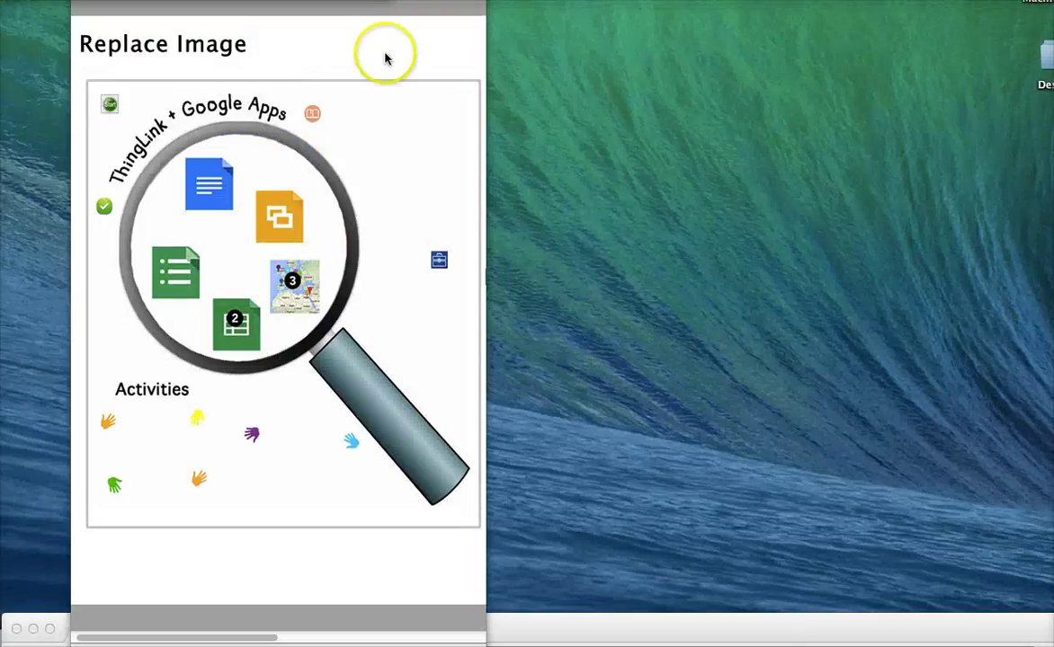
Step: Widen the Fireworks window to reveal the new corkboard design with sticky notes
click(485, 281)
drag(486, 284, 1007, 284)
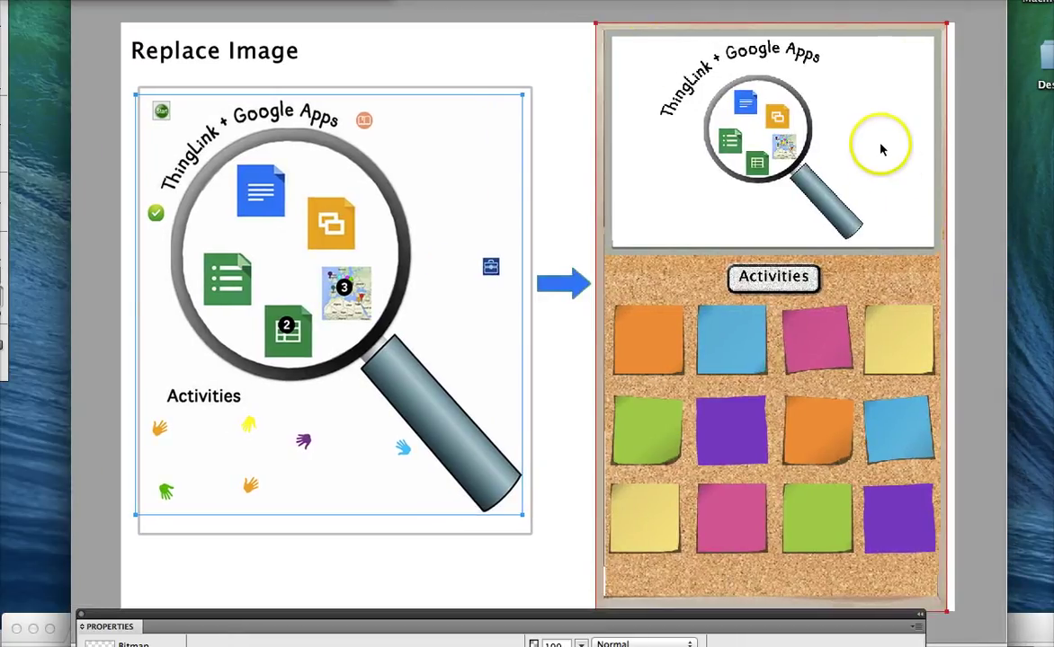
click(754, 99)
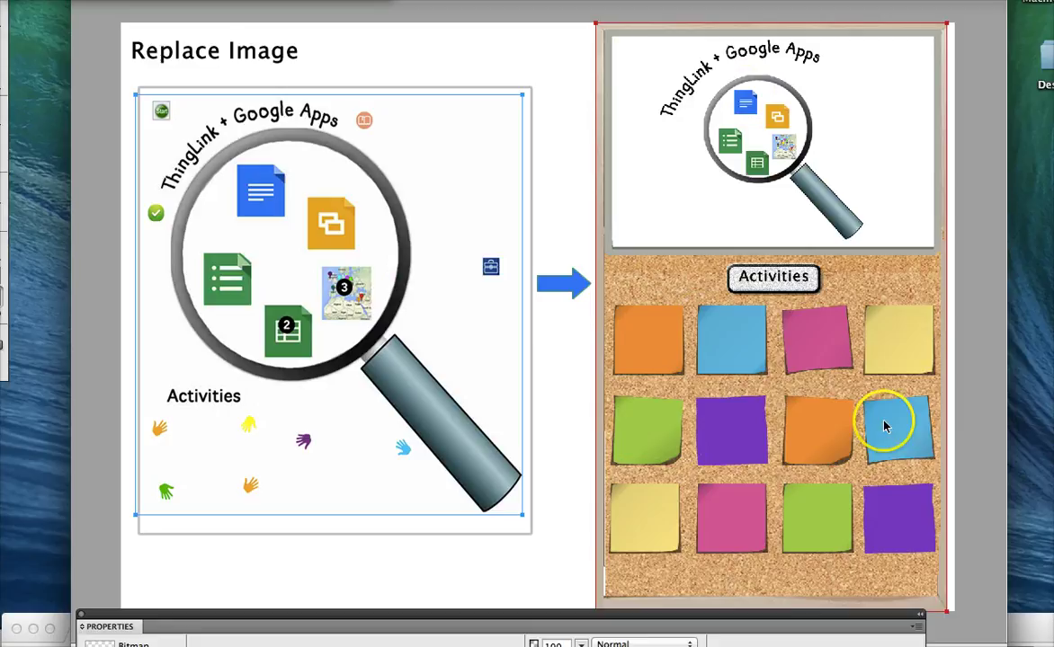
click(559, 471)
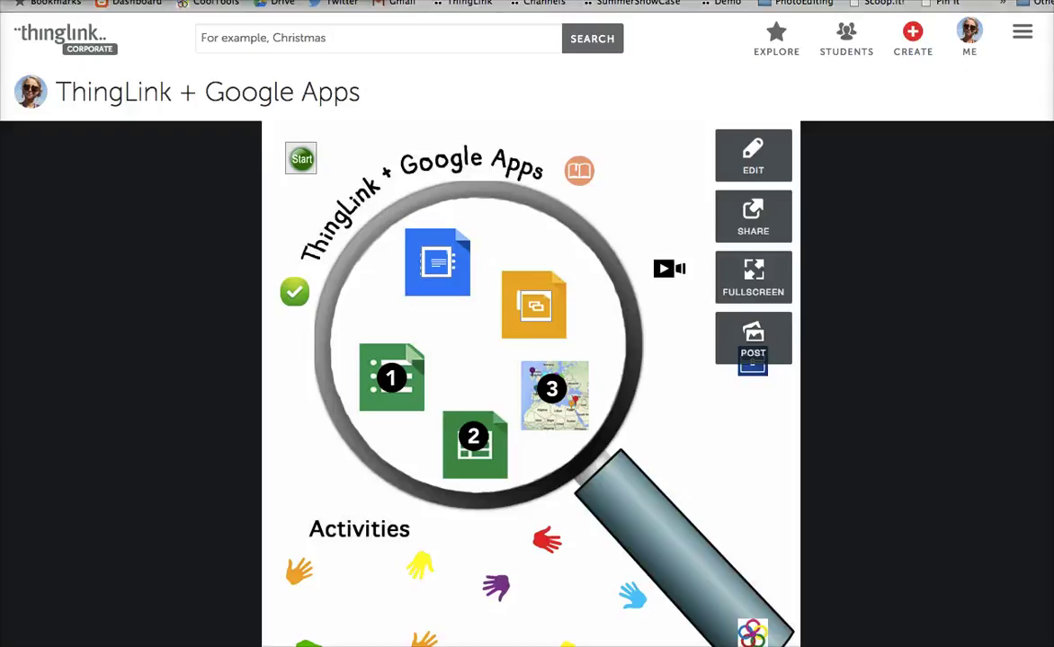
Step: Upload thingLink+google_with_background.jpg through Replace image and confirm the replacement
scroll(527, 359, down, 5)
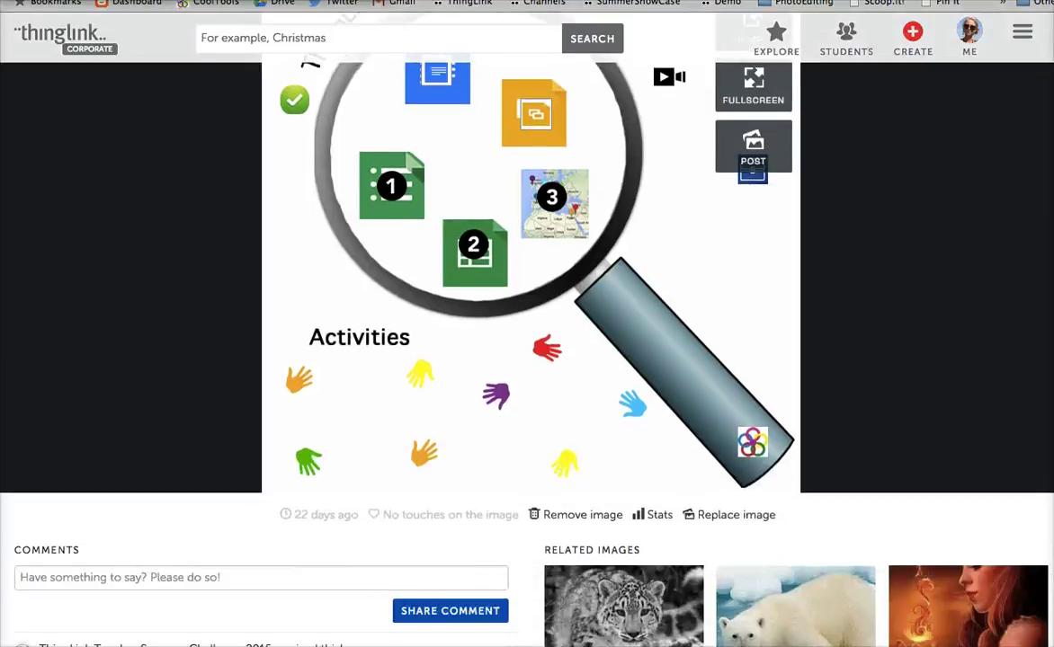
scroll(527, 360, up, 1)
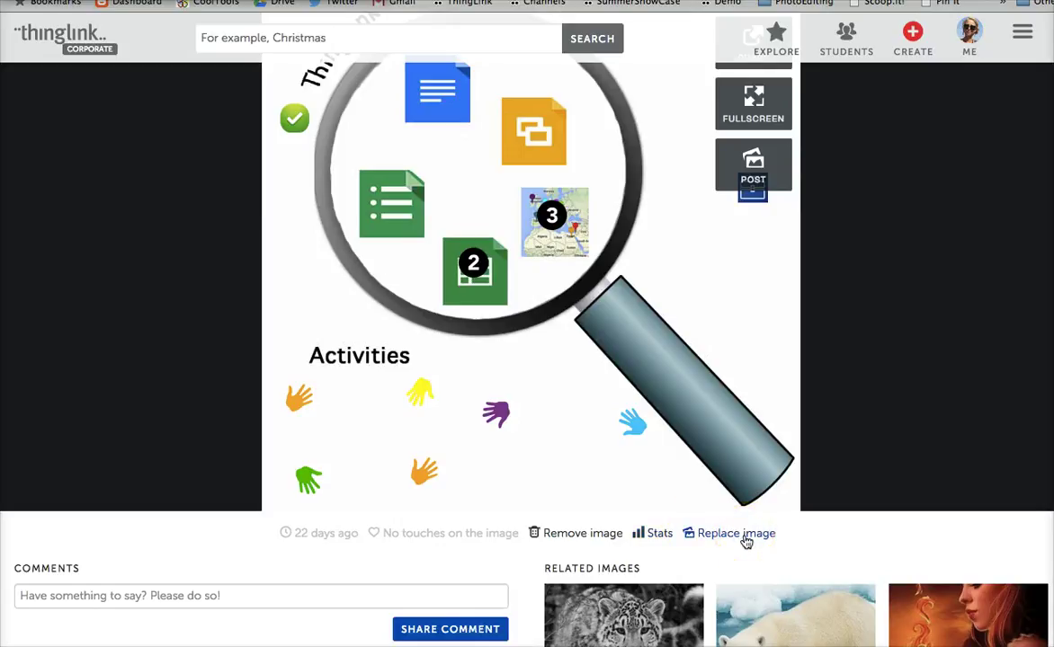
click(746, 536)
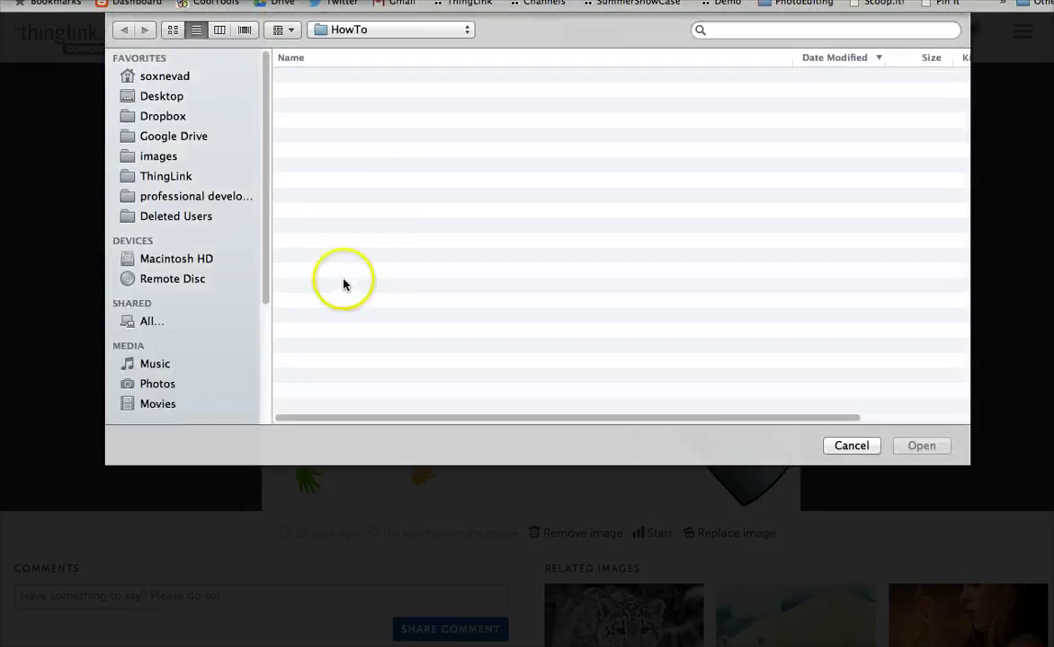
click(379, 109)
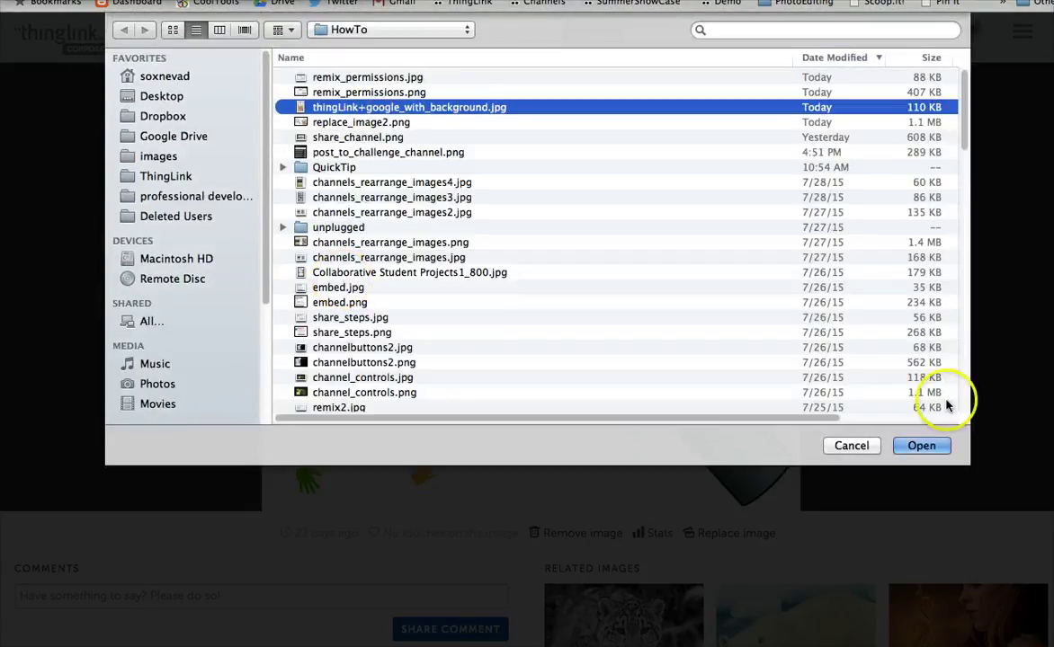
click(920, 445)
click(719, 334)
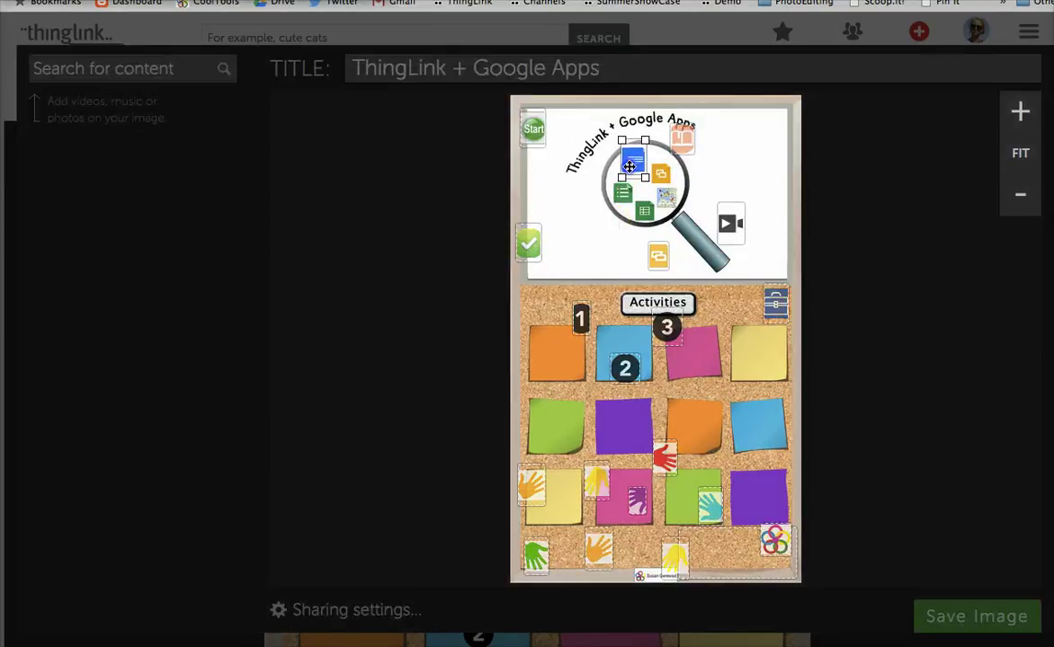
Step: Edit the Google Docs map tag on the corkboard image and save the tag
click(626, 179)
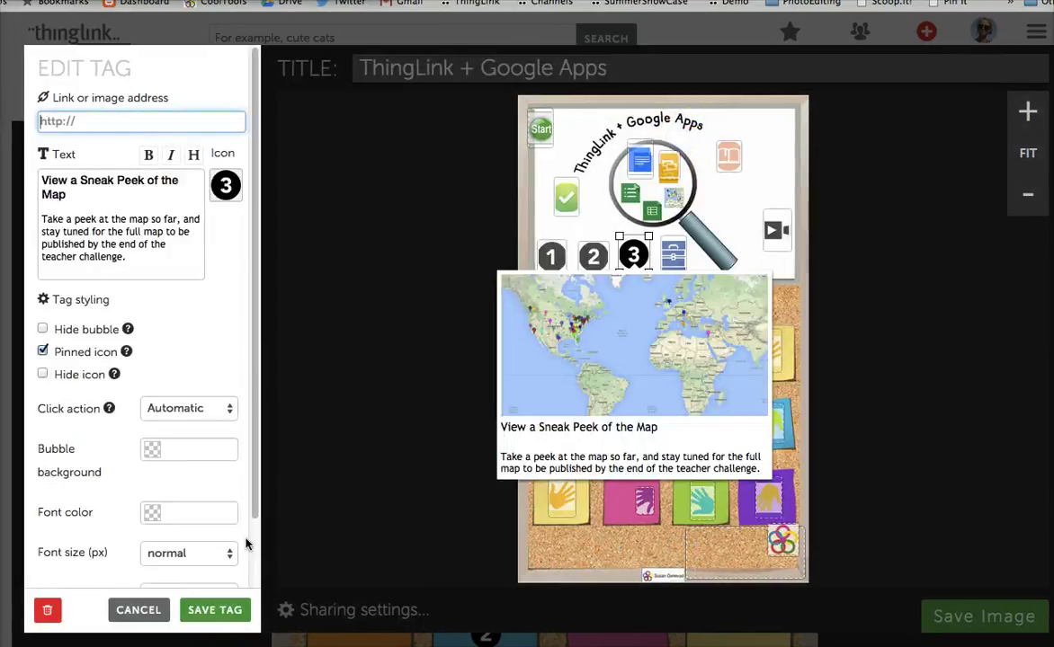
click(215, 609)
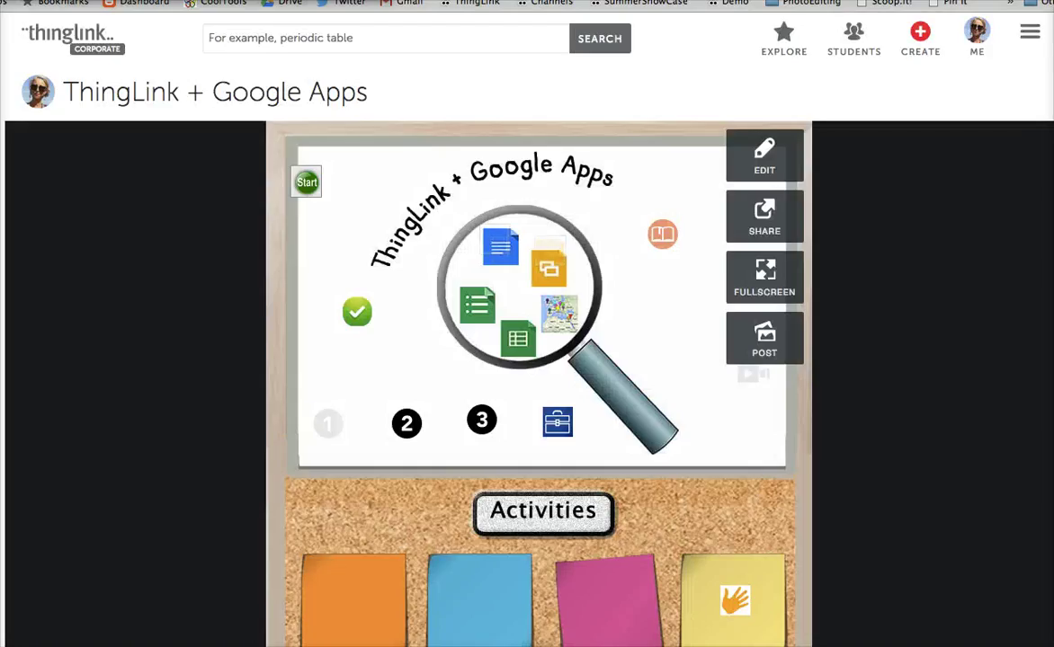
Step: Review the hand tags on the saved corkboard's sticky notes, then return to Blogger
scroll(496, 442, down, 2)
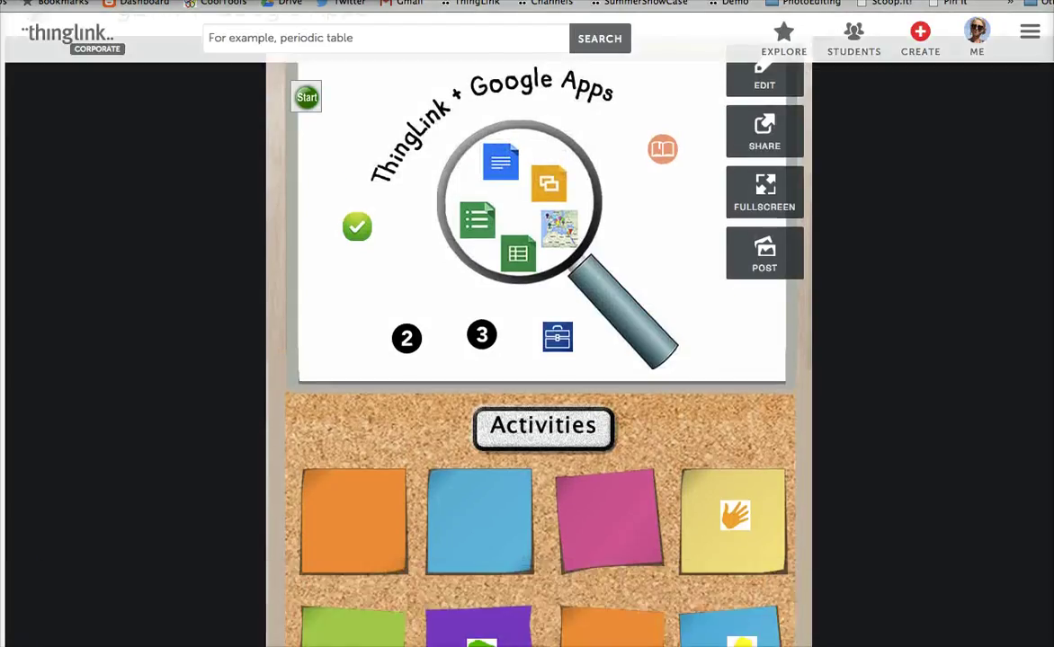
scroll(496, 442, down, 3)
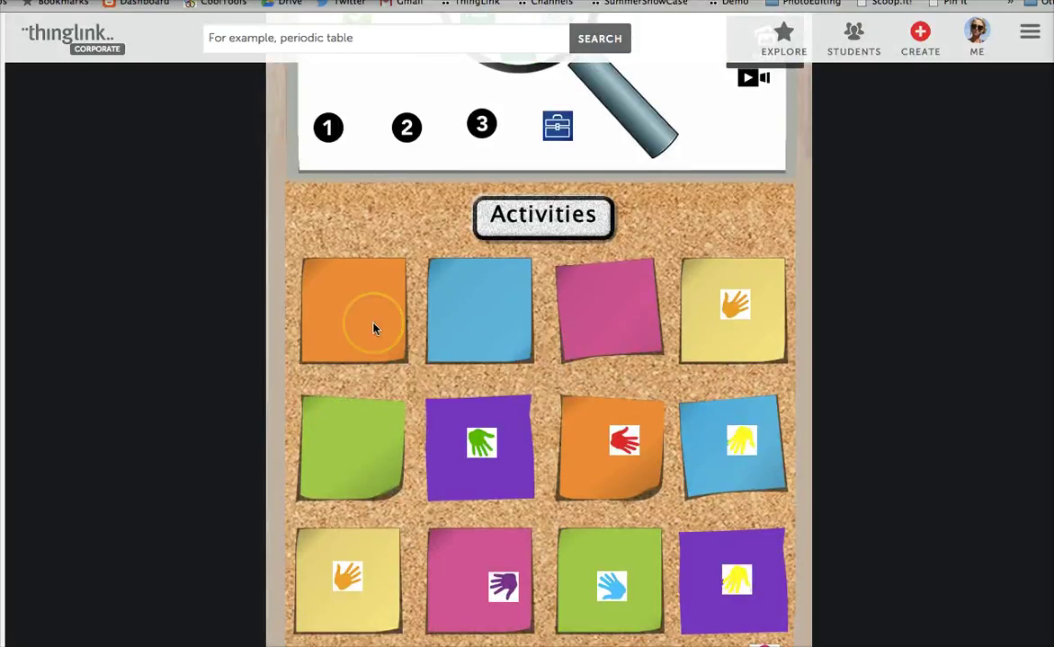
click(125, 181)
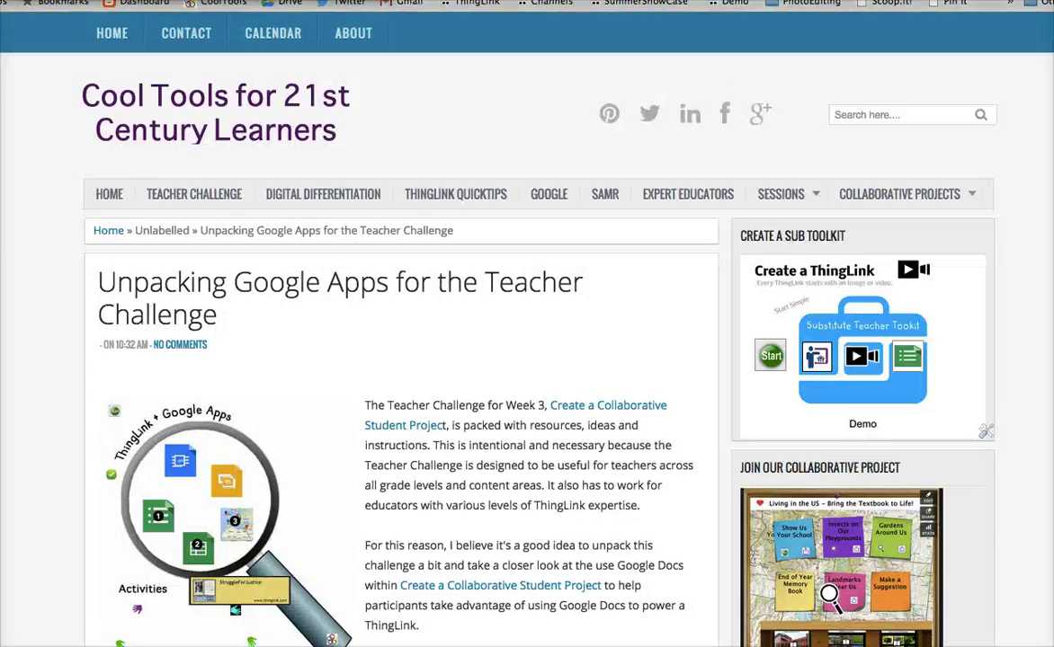
Step: Scroll to the embedded corkboard image and zoom the browser out to 75%
scroll(405, 359, down, 5)
scroll(405, 359, down, 8)
scroll(404, 360, down, 5)
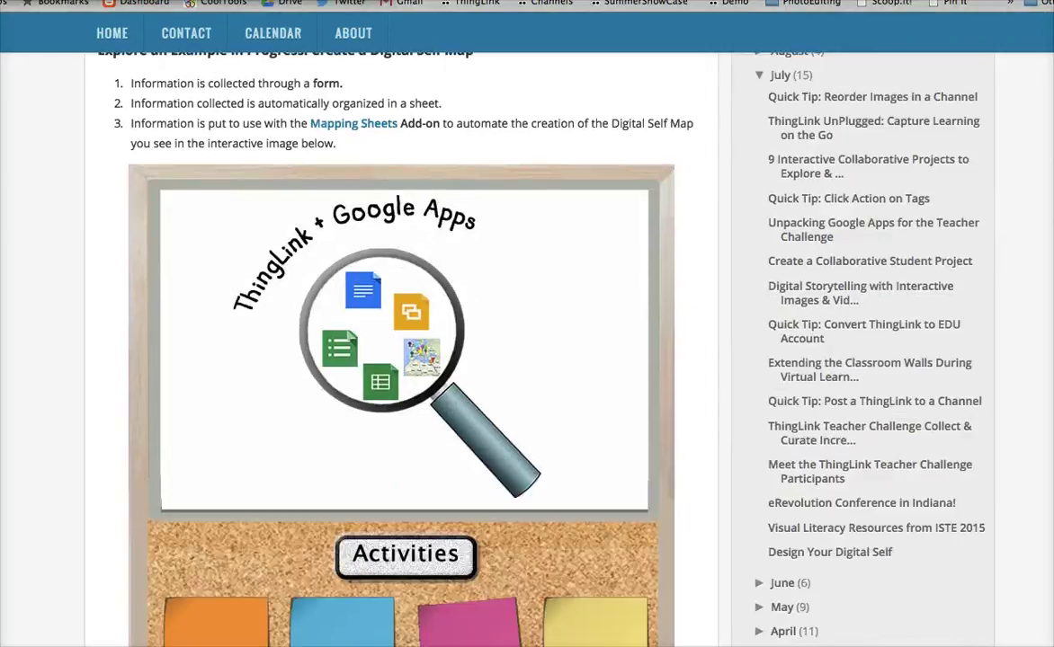
scroll(405, 360, down, 1)
scroll(405, 360, down, 1)
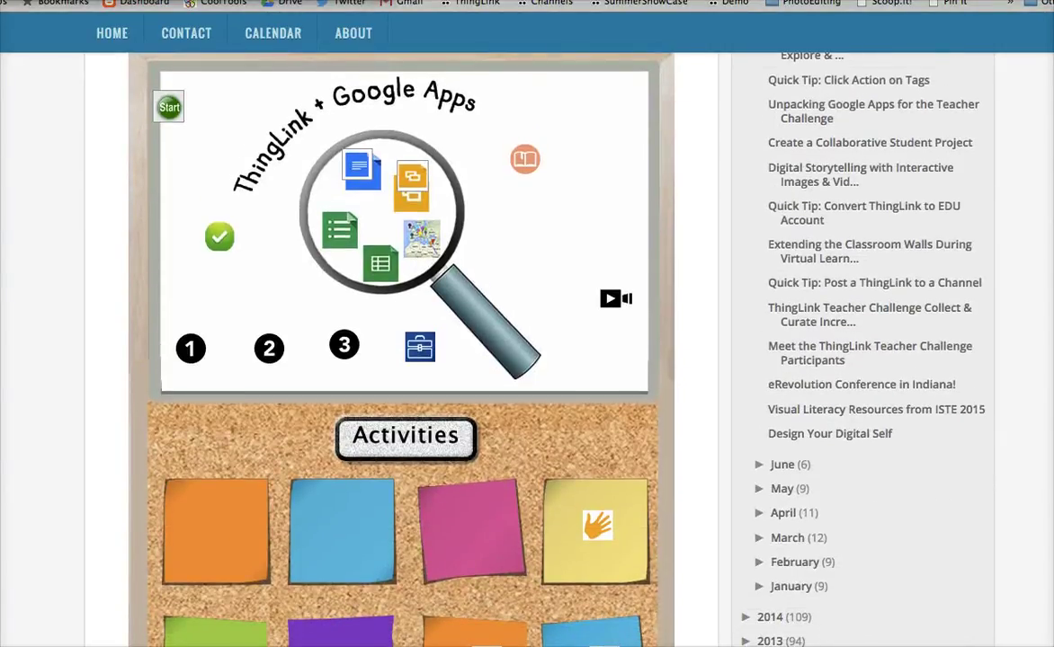
key(ctrl+minus)
key(ctrl+minus)
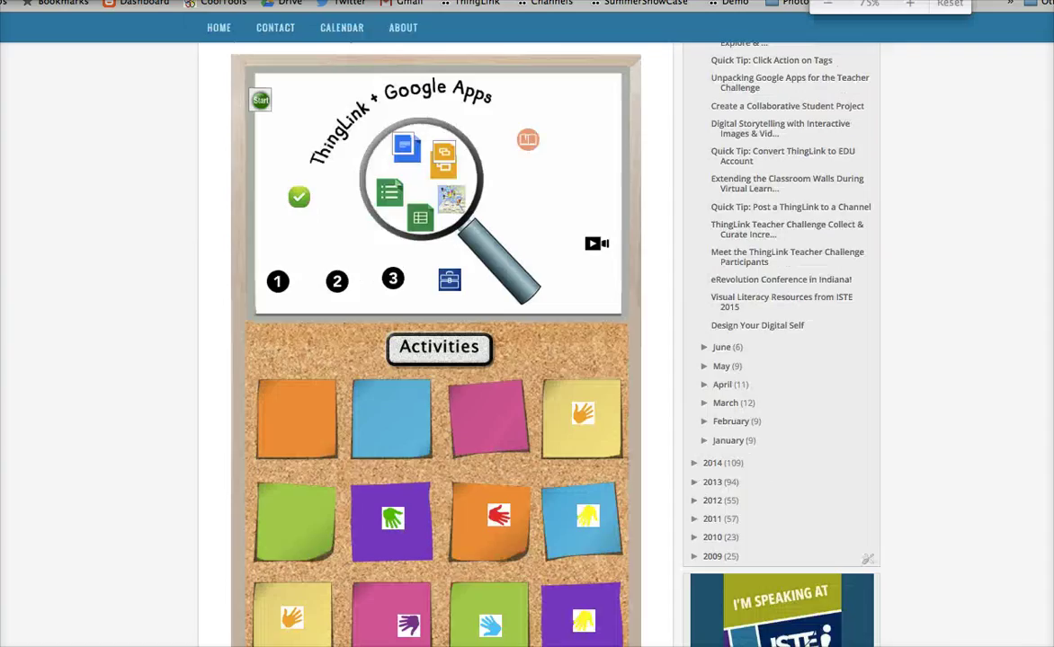